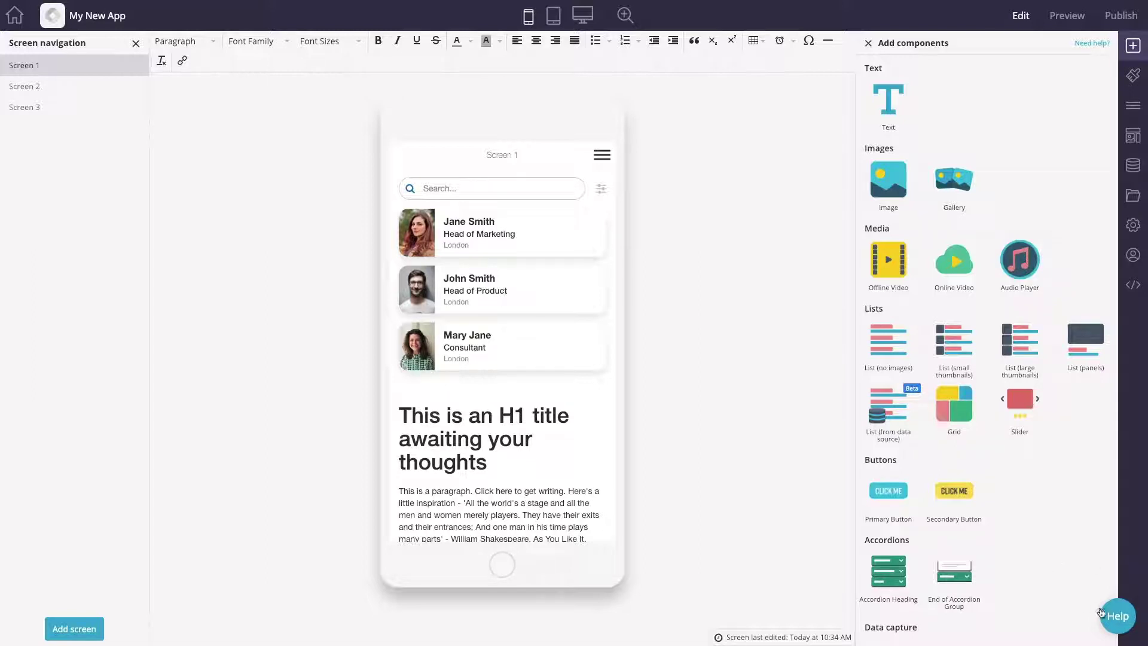
- Show the Help panel with videos, documents, support chat and developer site, then close it
{"action": "left_click", "coordinate": [1119, 633]}
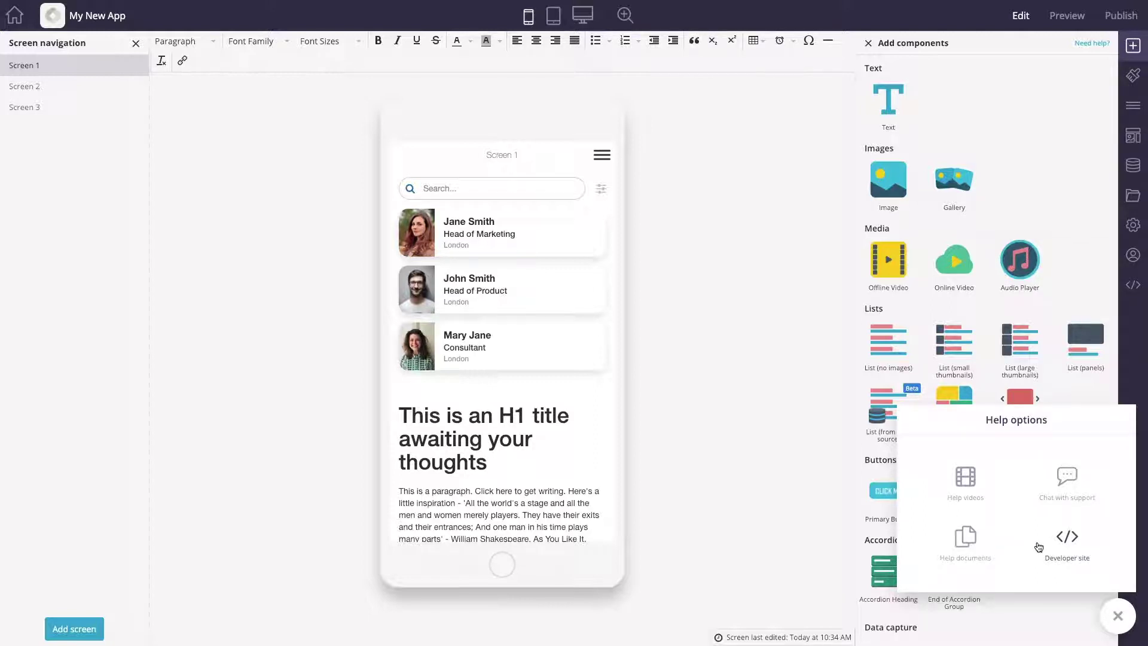
{"action": "left_click", "coordinate": [1118, 616]}
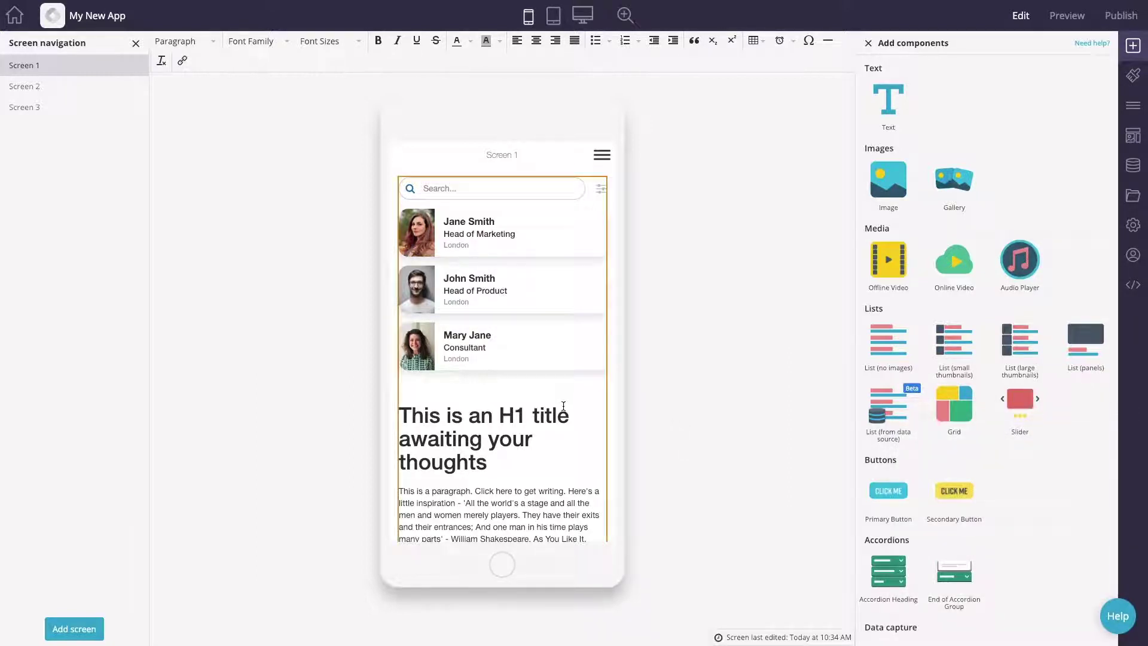
{"action": "scroll", "coordinate": [556, 427], "scroll_direction": "down", "scroll_amount": 3}
{"action": "scroll", "coordinate": [556, 427], "scroll_direction": "down", "scroll_amount": 1}
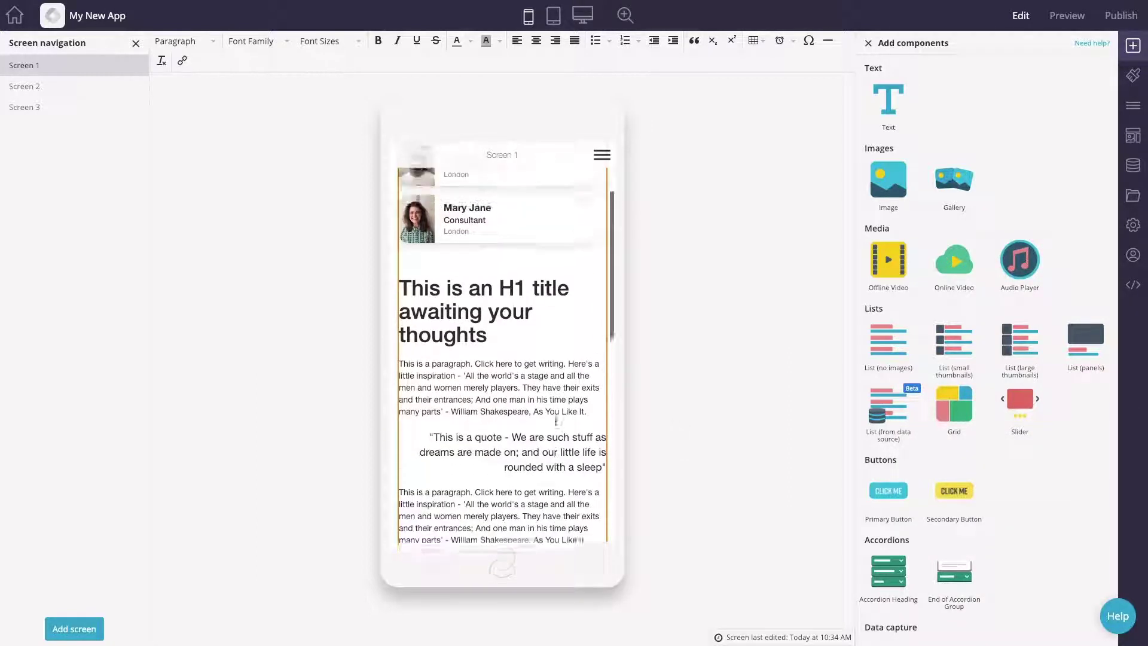
{"action": "scroll", "coordinate": [556, 428], "scroll_direction": "up", "scroll_amount": 4}
{"action": "scroll", "coordinate": [555, 424], "scroll_direction": "up", "scroll_amount": 1}
{"action": "scroll", "coordinate": [555, 424], "scroll_direction": "down", "scroll_amount": 3}
{"action": "scroll", "coordinate": [555, 423], "scroll_direction": "down", "scroll_amount": 1}
{"action": "scroll", "coordinate": [555, 424], "scroll_direction": "up", "scroll_amount": 4}
{"action": "scroll", "coordinate": [556, 426], "scroll_direction": "up", "scroll_amount": 2}
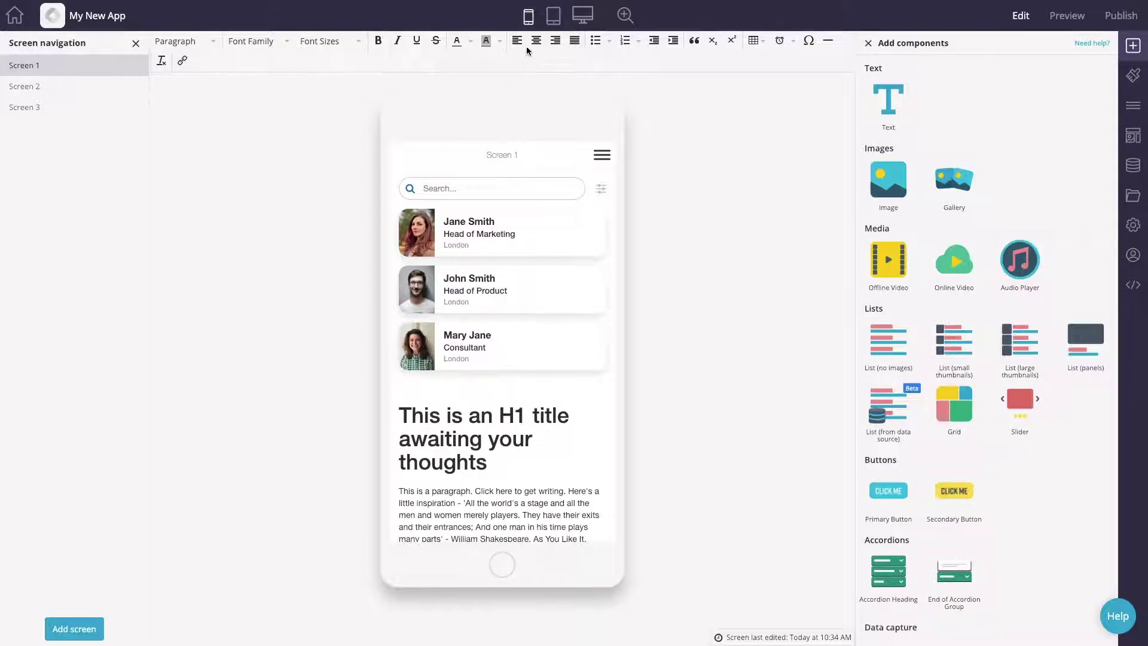
- Show the device preview list of iPhone, Android and Nokia screen sizes
{"action": "left_click", "coordinate": [529, 16]}
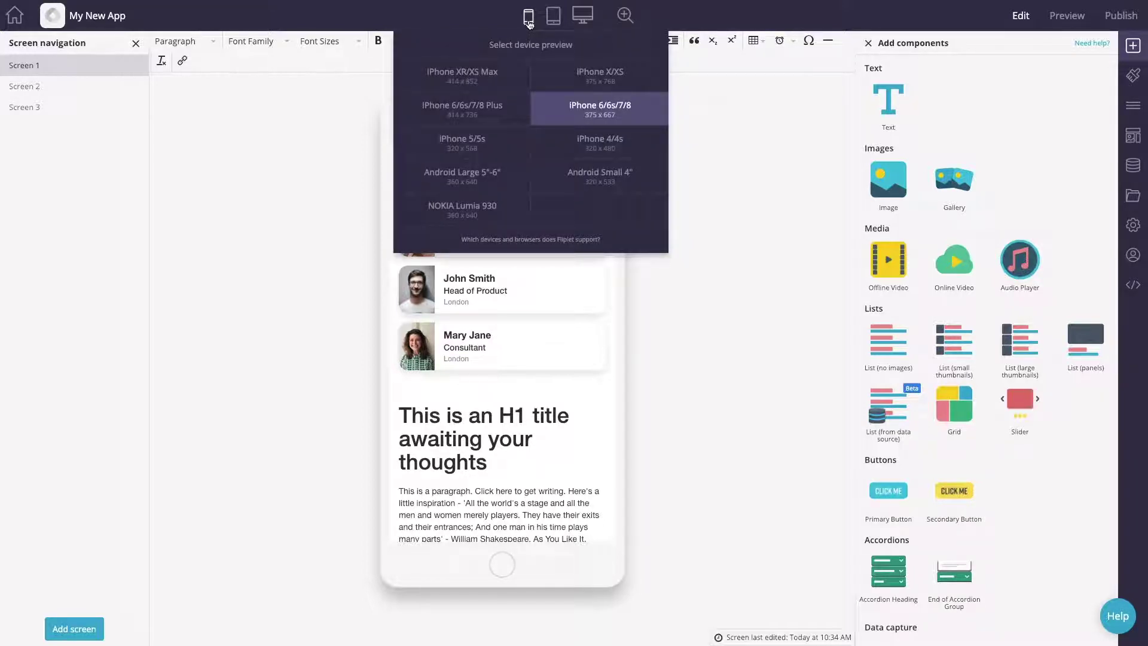
{"action": "left_click", "coordinate": [554, 17]}
{"action": "left_click", "coordinate": [616, 112]}
{"action": "left_click", "coordinate": [584, 16]}
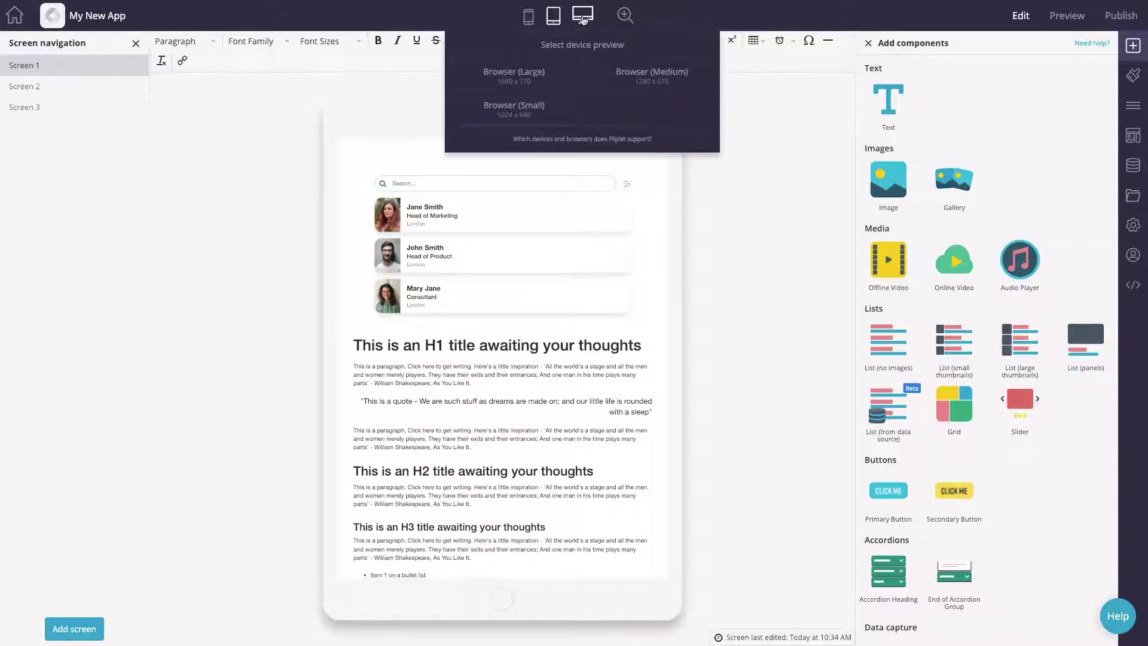
{"action": "left_click", "coordinate": [554, 16]}
{"action": "left_click", "coordinate": [616, 111]}
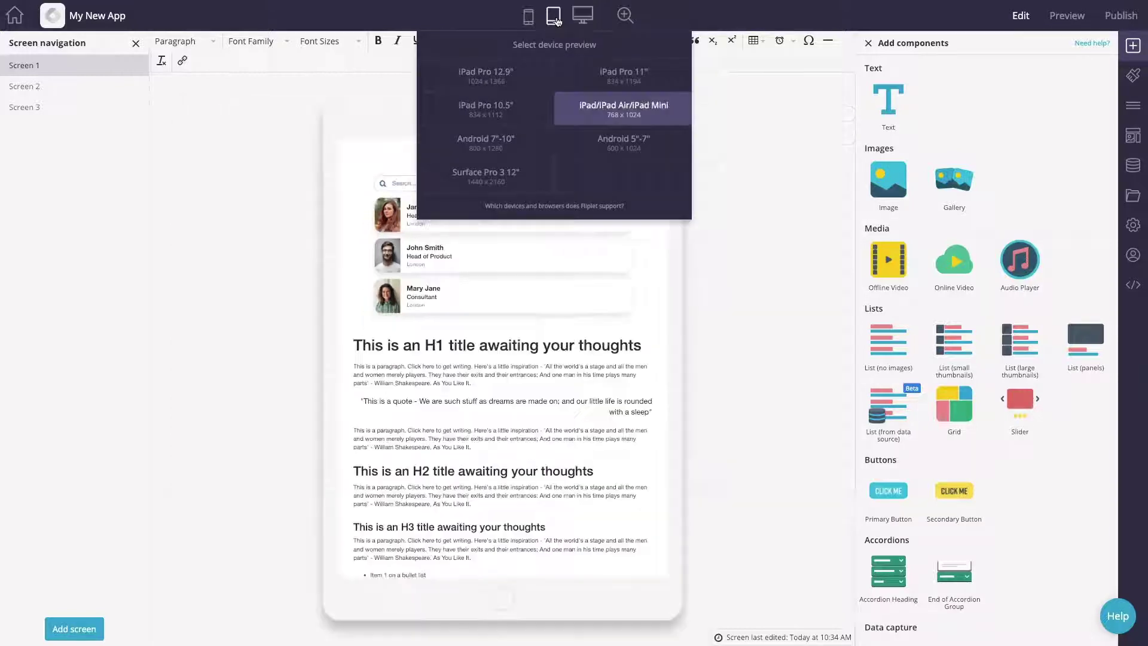
{"action": "left_click", "coordinate": [528, 16]}
{"action": "left_click", "coordinate": [600, 105]}
{"action": "left_click", "coordinate": [529, 16]}
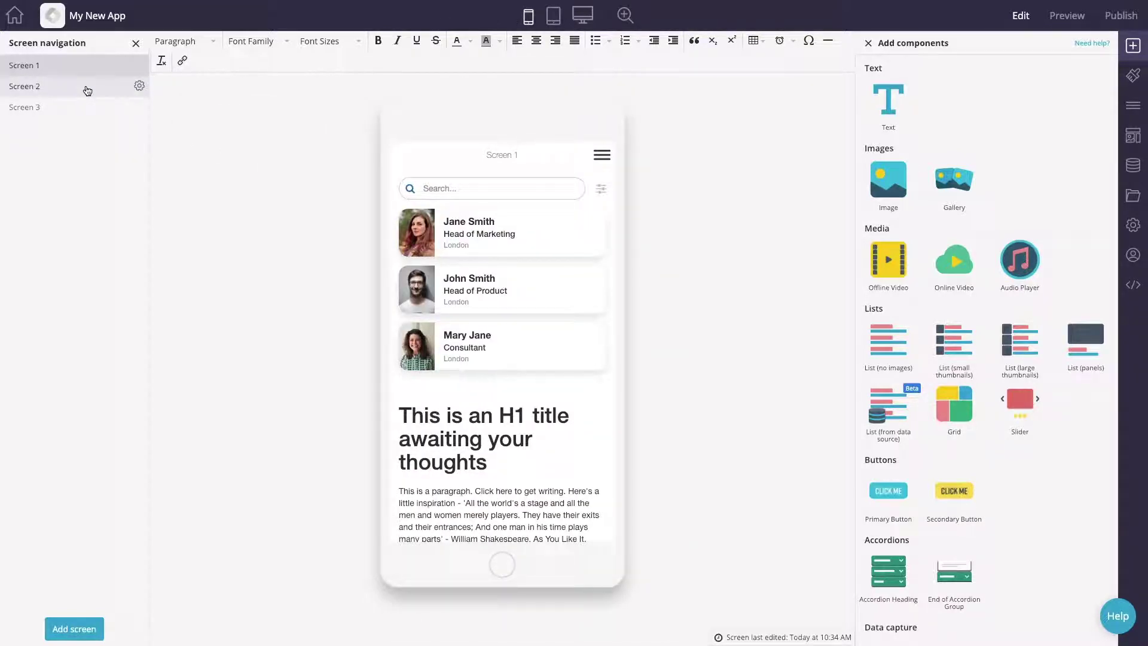
{"action": "left_click", "coordinate": [54, 86]}
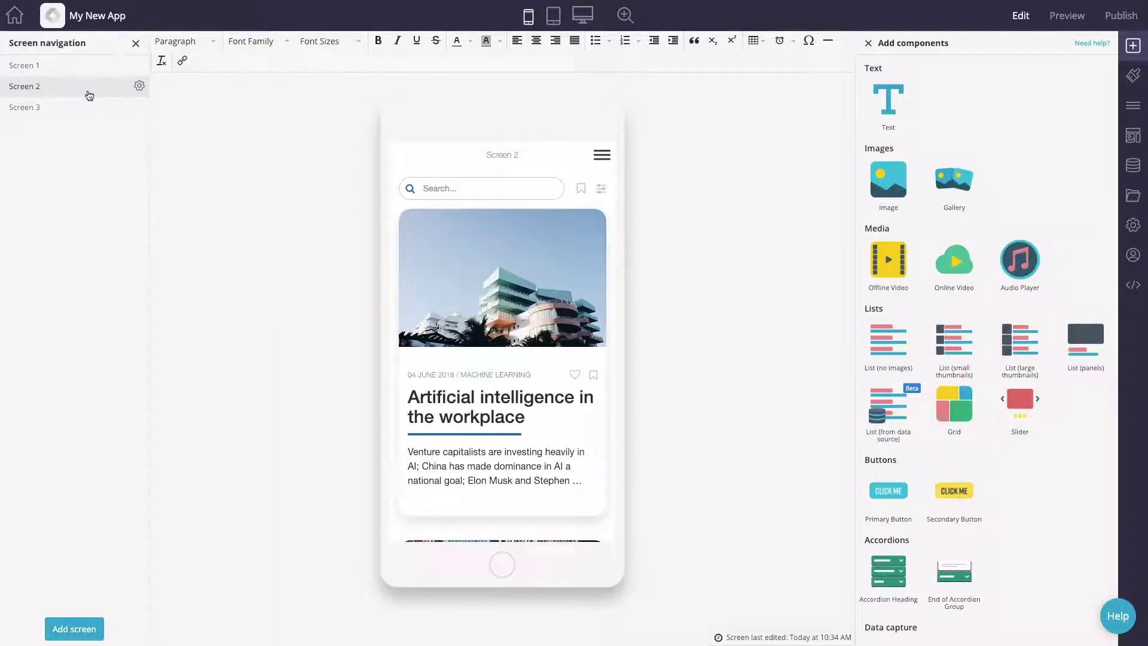
{"action": "left_click", "coordinate": [54, 66]}
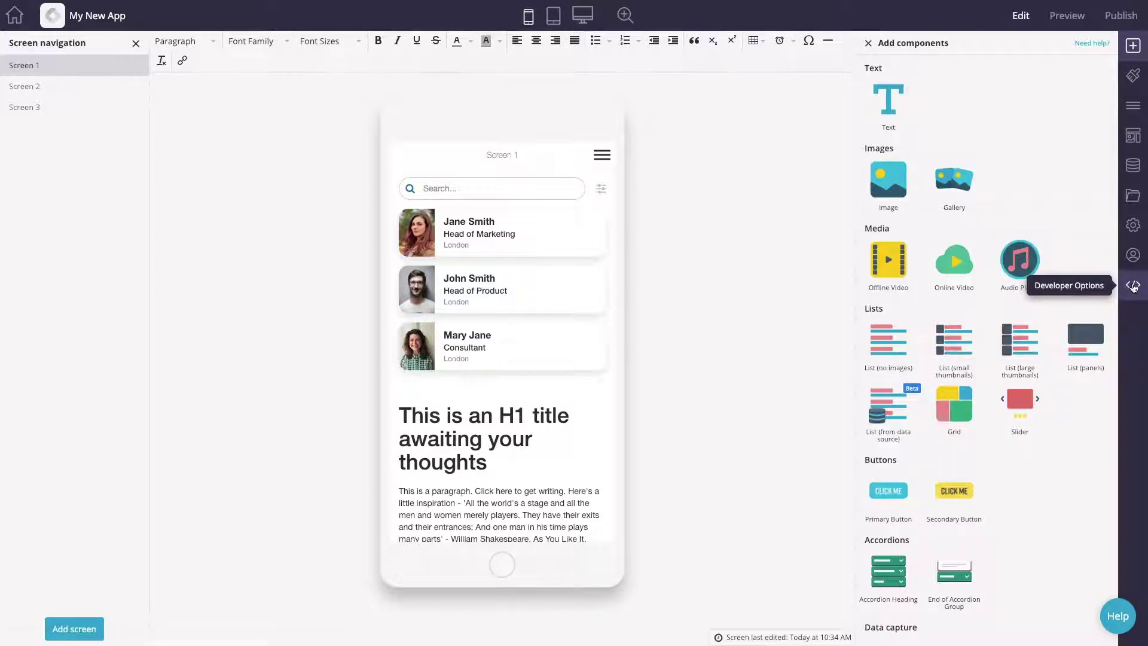
{"action": "left_click", "coordinate": [1132, 286]}
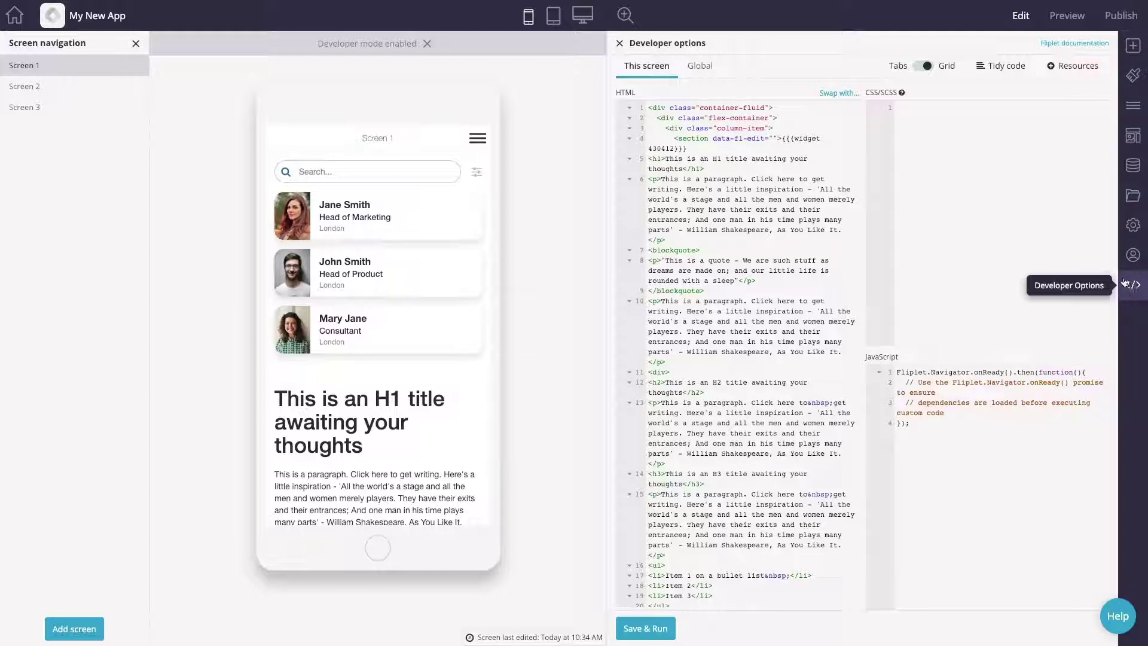
{"action": "left_click", "coordinate": [620, 43]}
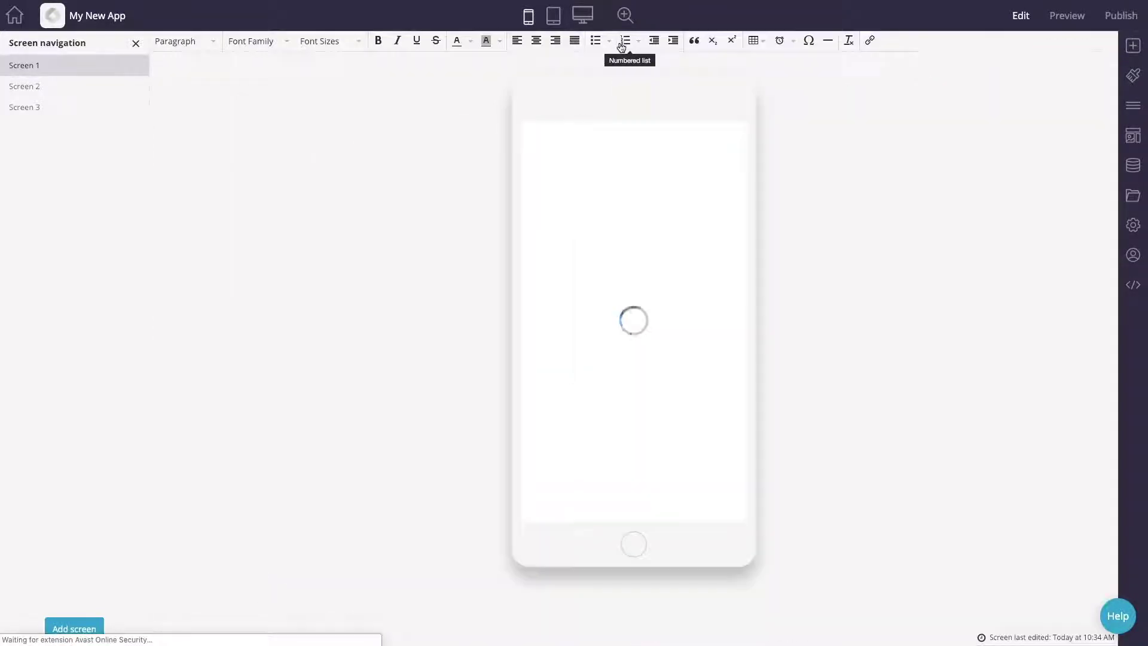
{"action": "left_click", "coordinate": [1066, 18]}
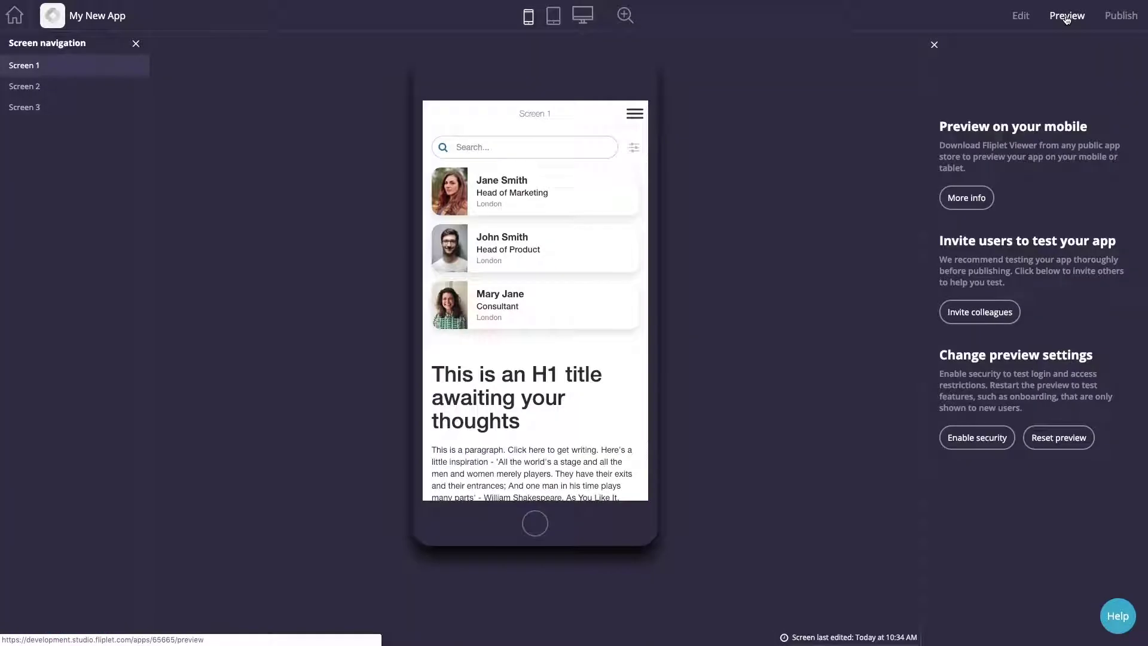
{"action": "left_click", "coordinate": [584, 206]}
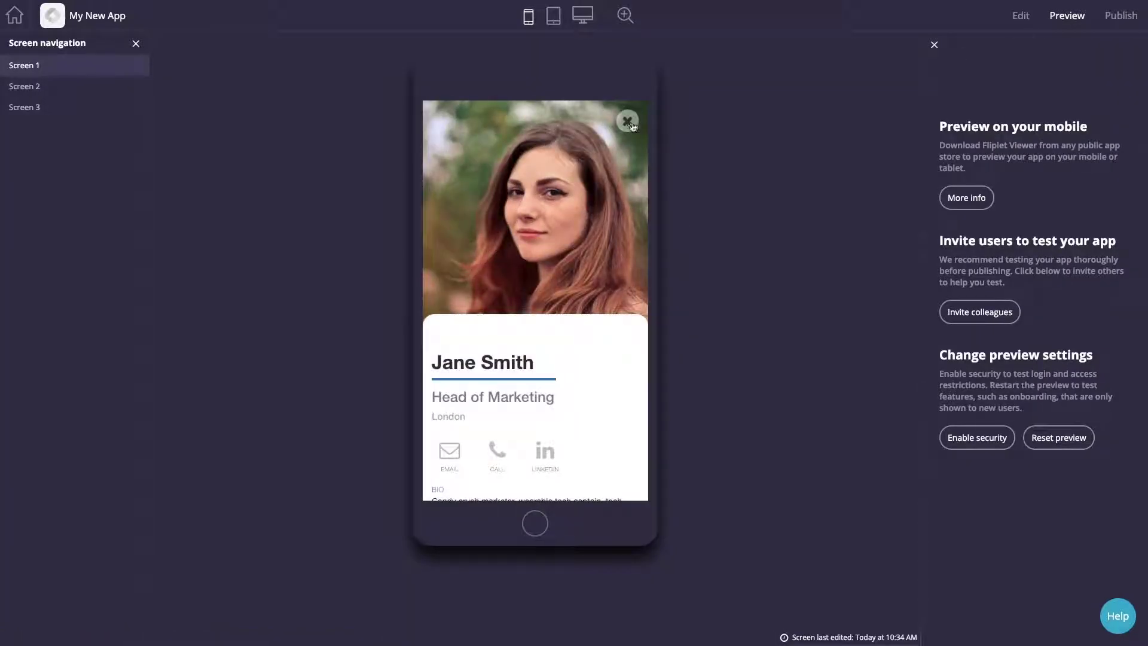
{"action": "left_click", "coordinate": [629, 122]}
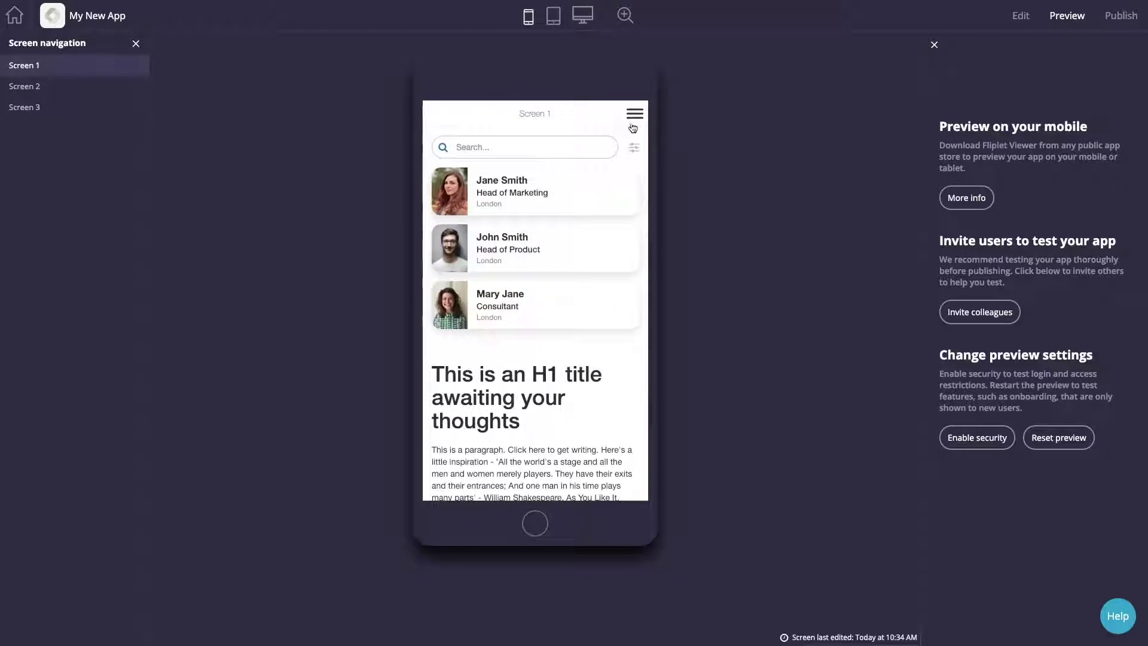
{"action": "left_click", "coordinate": [956, 313]}
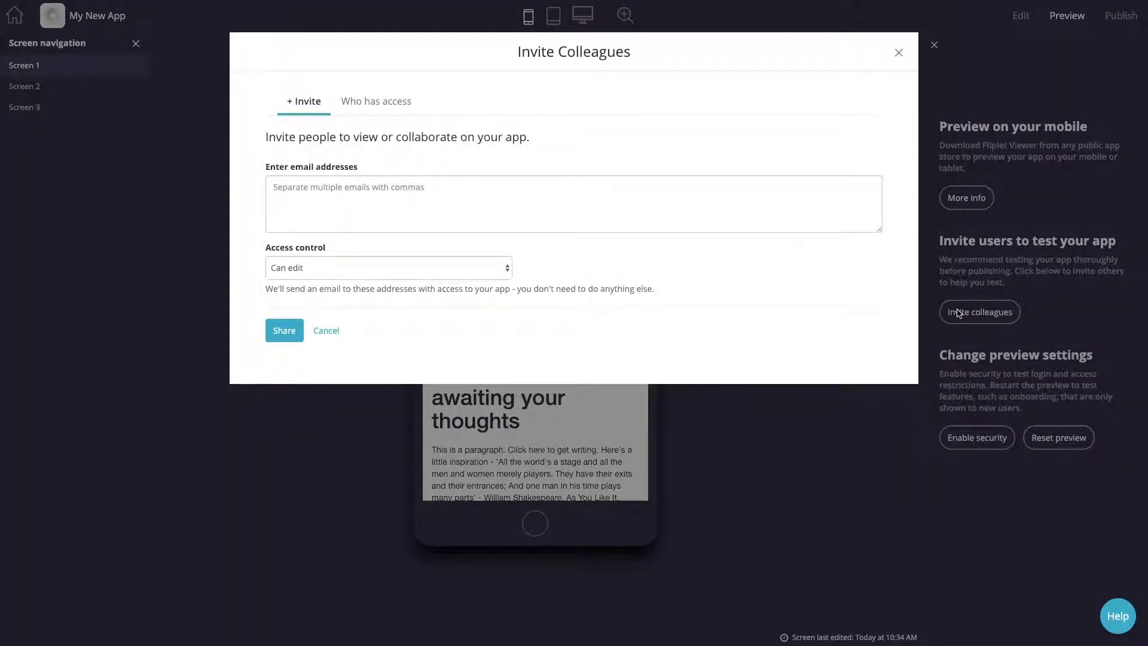
{"action": "left_click", "coordinate": [899, 52]}
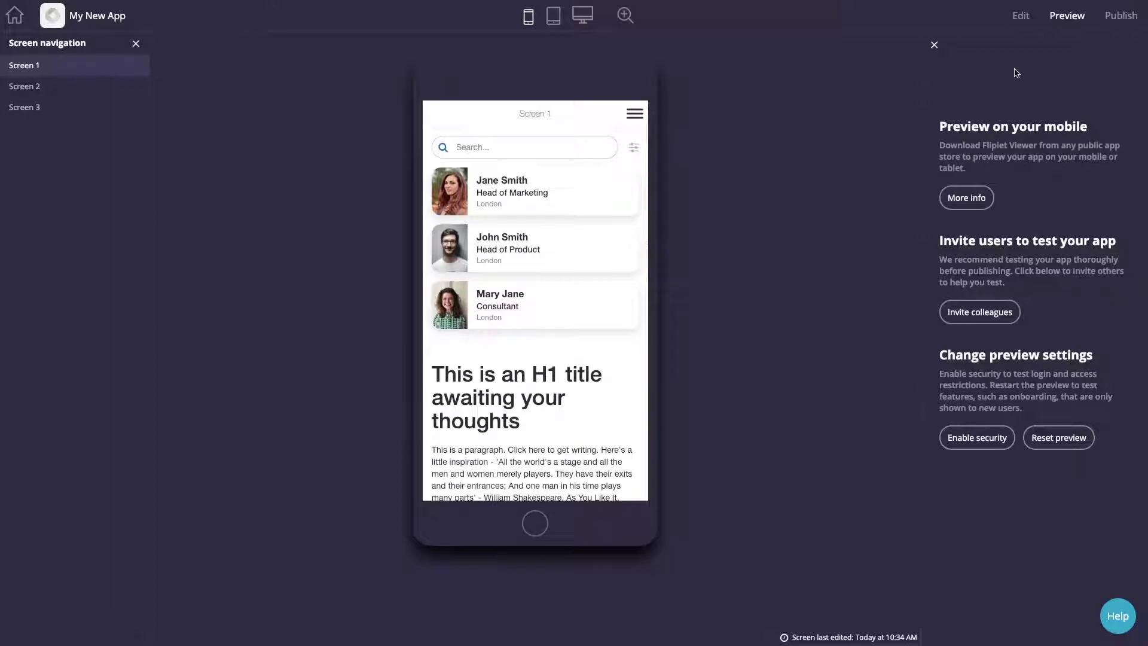
- Show My New App's Publish page with Fliplet Viewer, web, Apple, Android, Windows and portal channels
{"action": "left_click", "coordinate": [1122, 16]}
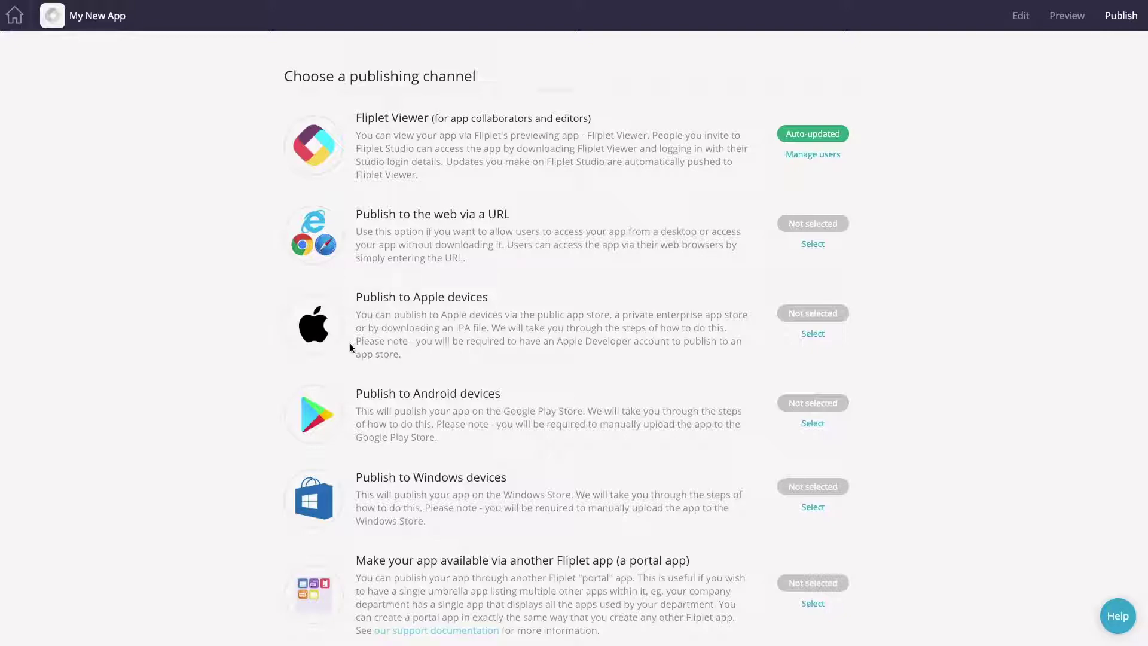
{"action": "scroll", "coordinate": [350, 344], "scroll_direction": "down", "scroll_amount": 2}
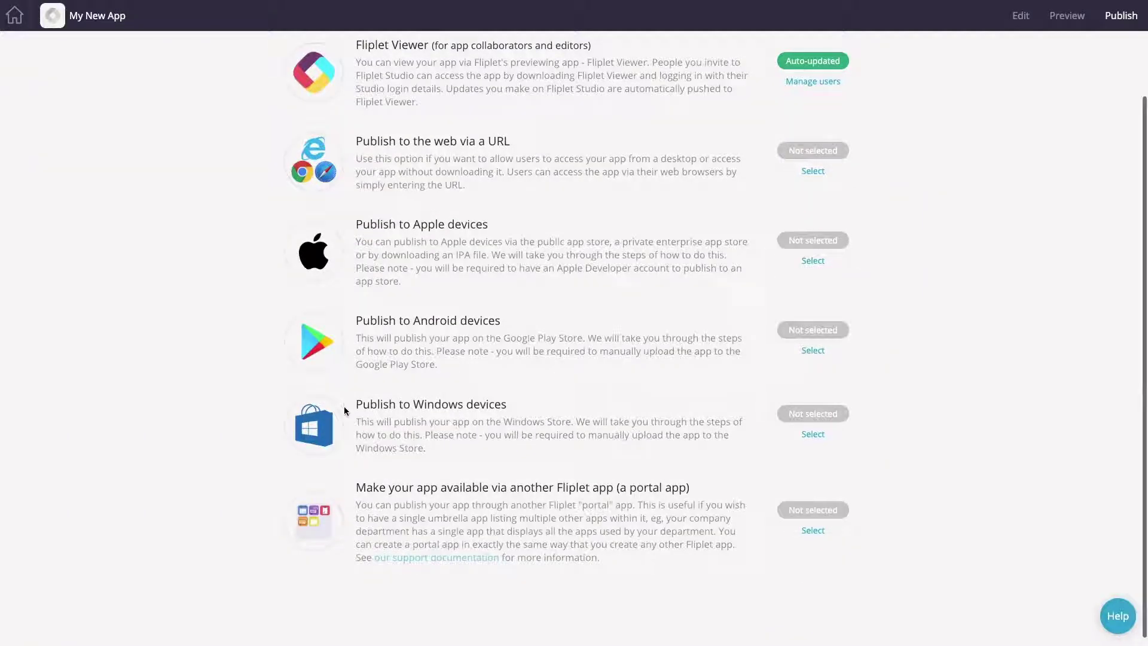
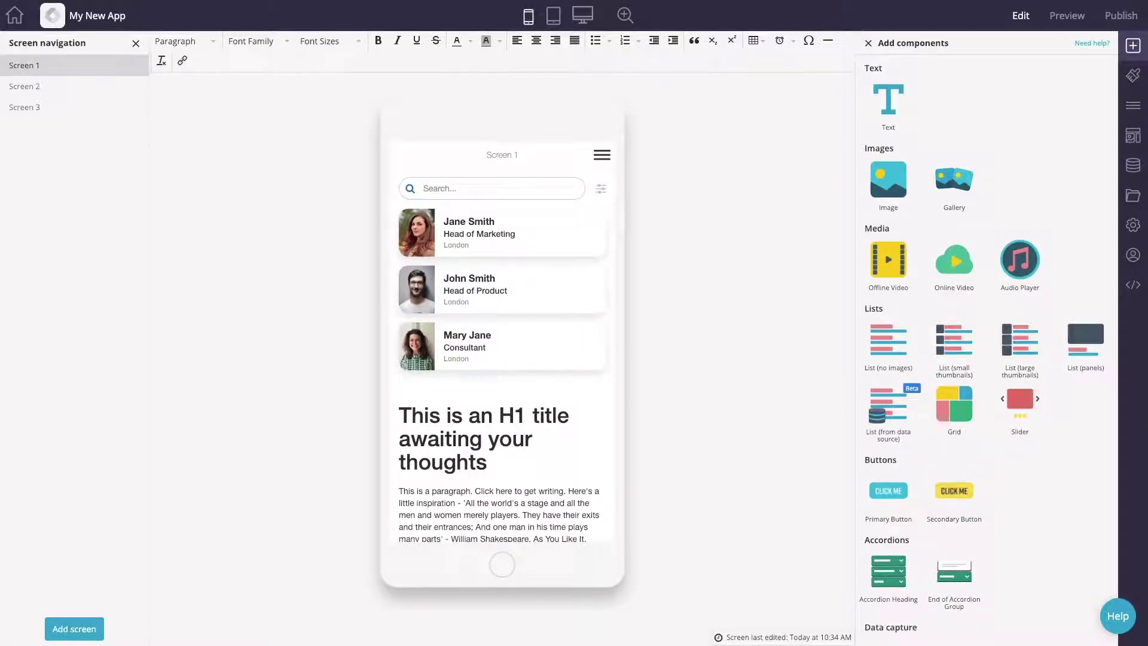
- Open the Help options popup to show help videos, support chat, help documents and the developer site
{"action": "left_click", "coordinate": [1117, 619]}
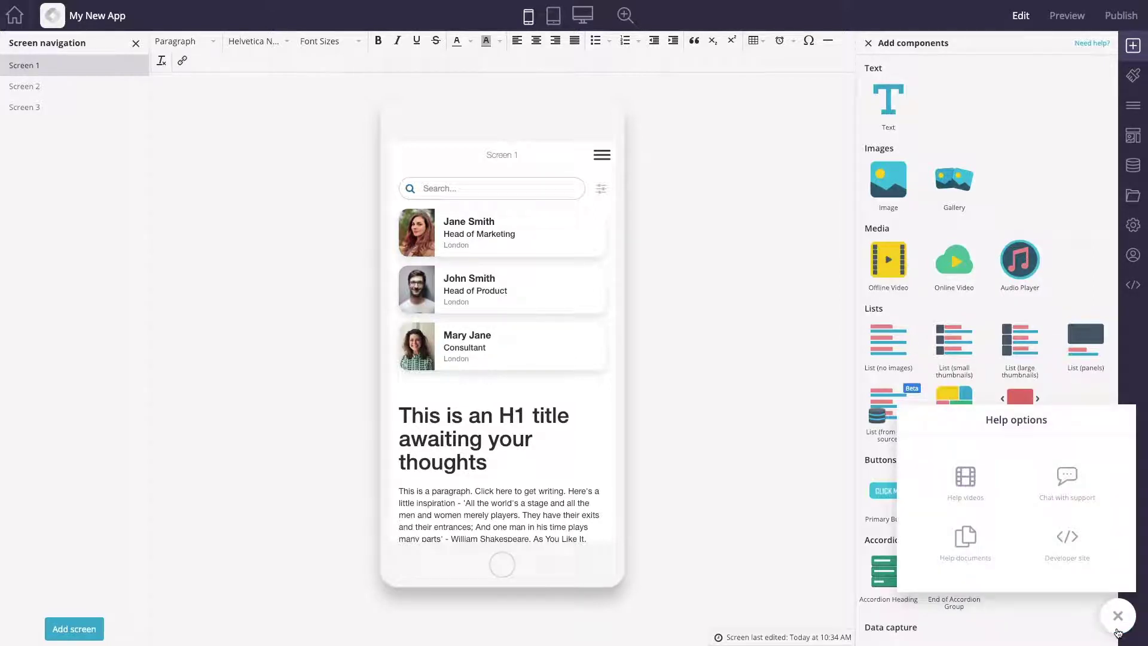